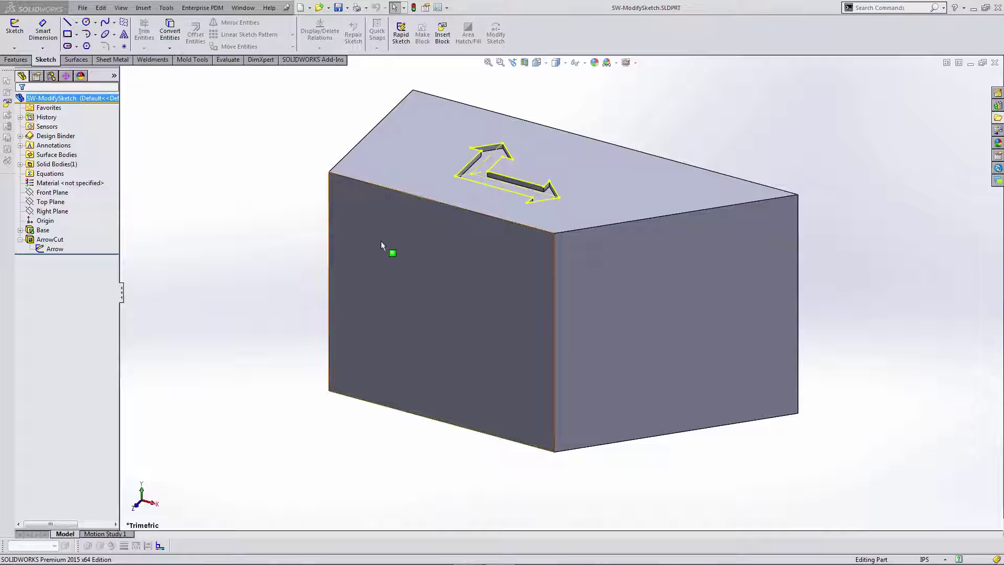
Paste a copy of the Arrow sketch onto the block's front face as Sketch2.
left_click(52, 248)
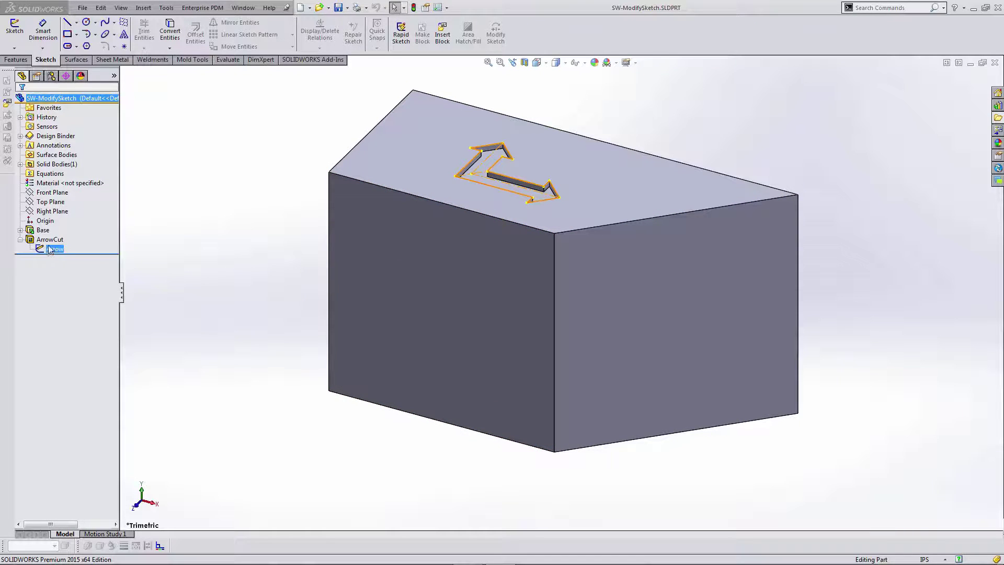
left_click(49, 240)
double_click(53, 249)
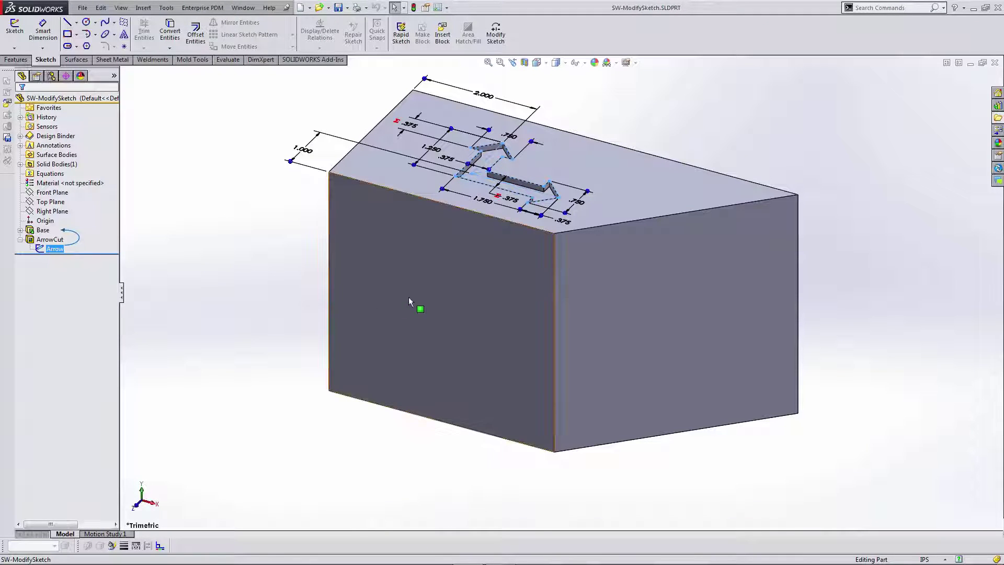
left_click(404, 332)
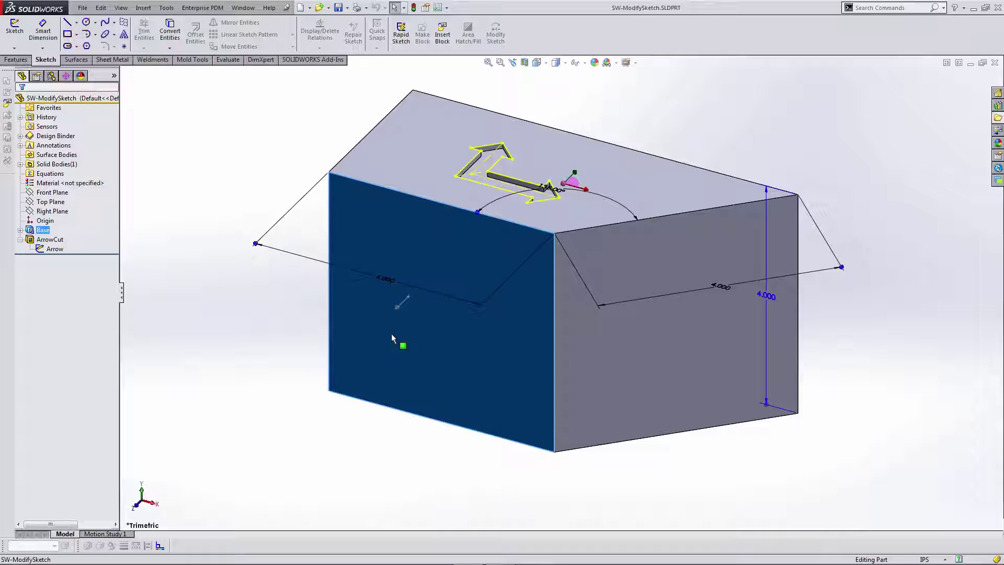
key("ctrl+v")
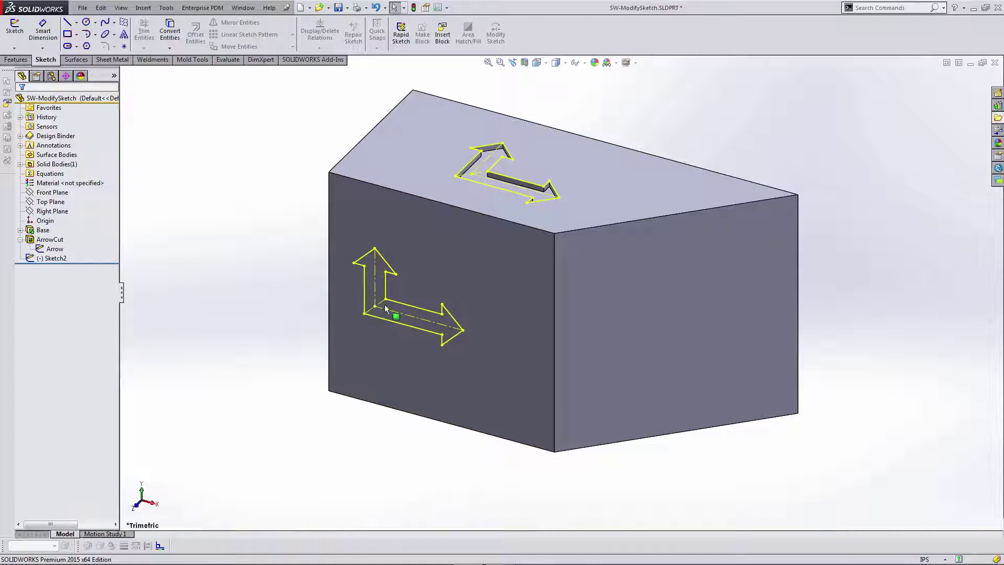
Edit Sketch2, check its lines and construction centerline, and drag the arrow slightly right and up.
left_click(410, 306)
left_click(438, 248)
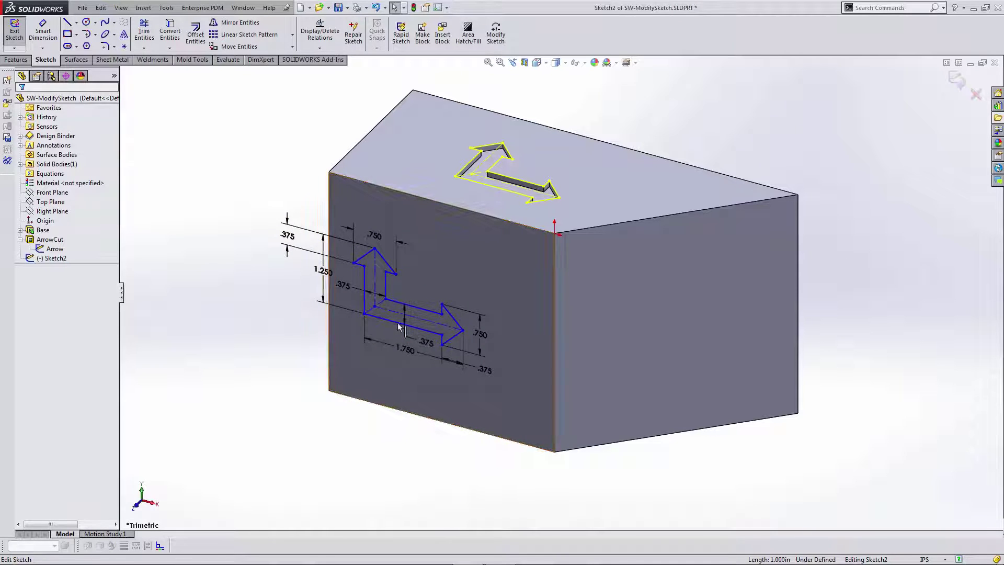
left_click(414, 306)
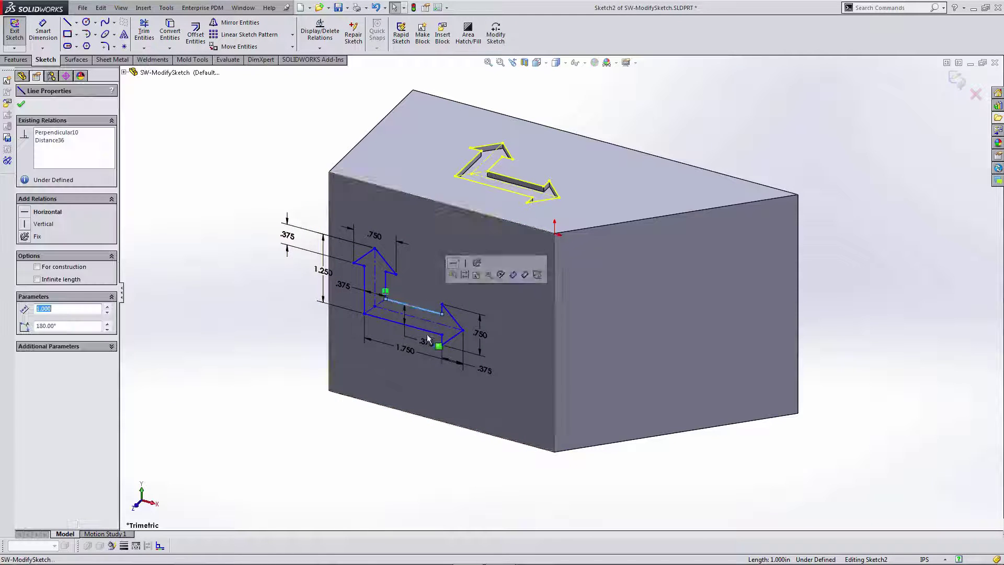
left_click(387, 310)
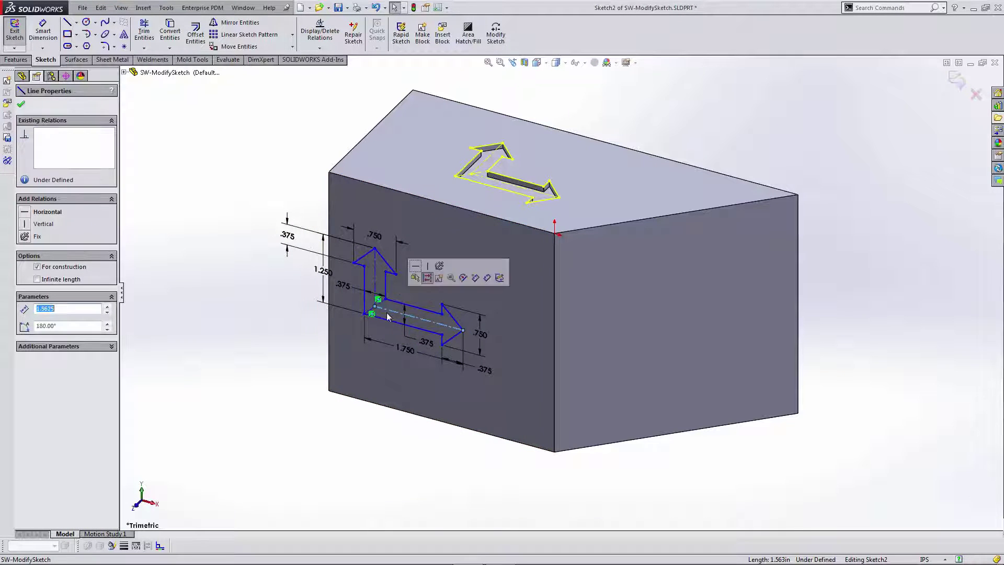
left_click(307, 327)
mouse_move(375, 309)
left_mouse_down()
mouse_move(423, 286)
mouse_move(384, 295)
mouse_move(400, 301)
left_mouse_up()
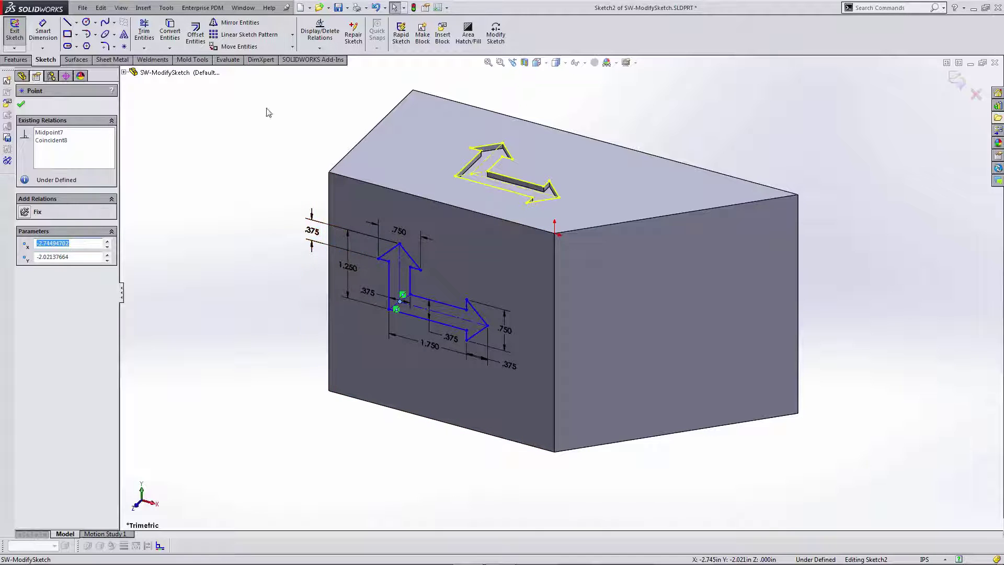
Open Modify Sketch from Tools > Sketch Tools and select the scale Factor value.
left_click(167, 8)
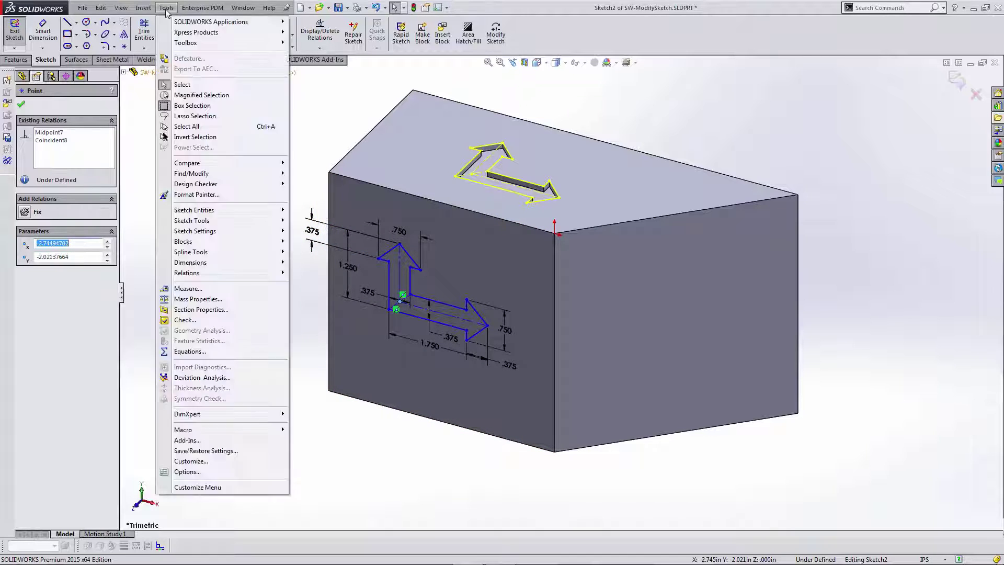
mouse_move(220, 220)
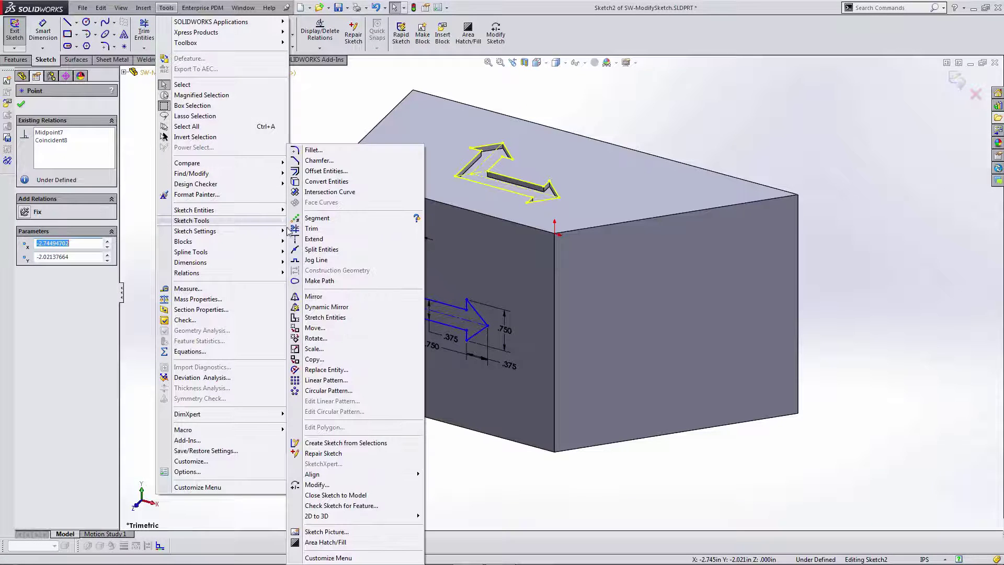
left_click(338, 485)
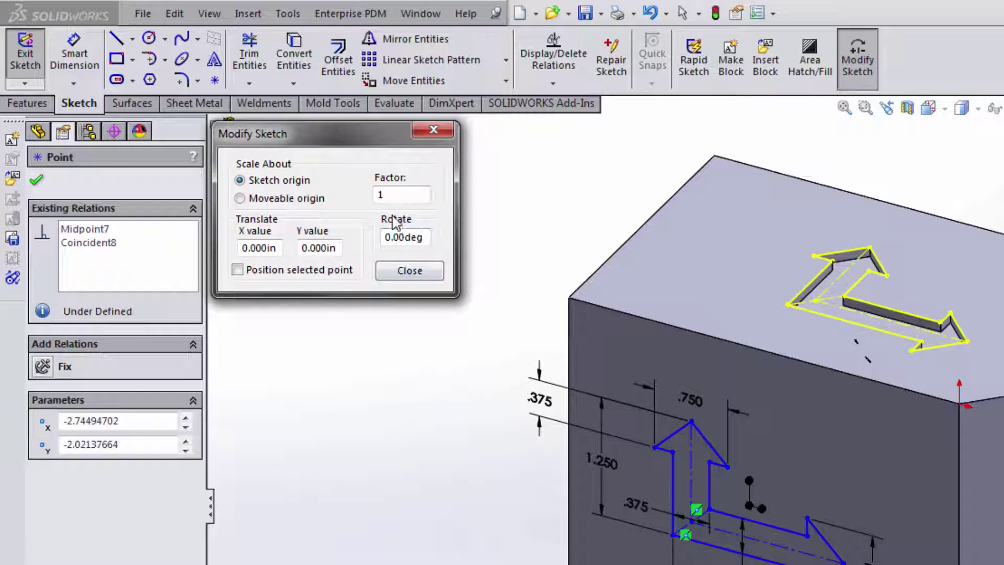
left_click(400, 195)
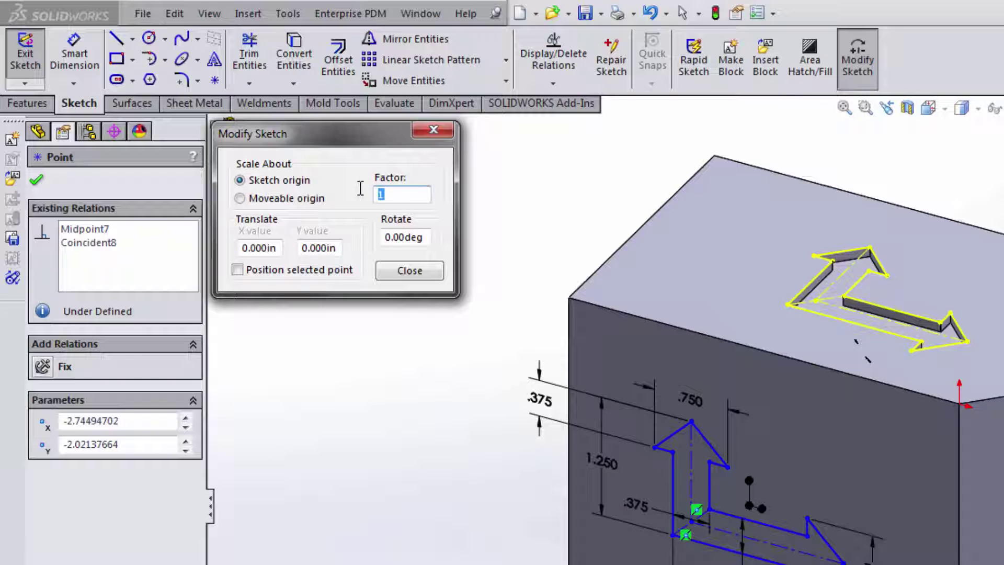
Scale the arrow by 1.5, rotate it about the origin, and reposition it on the front face's upper left.
type("1.5")
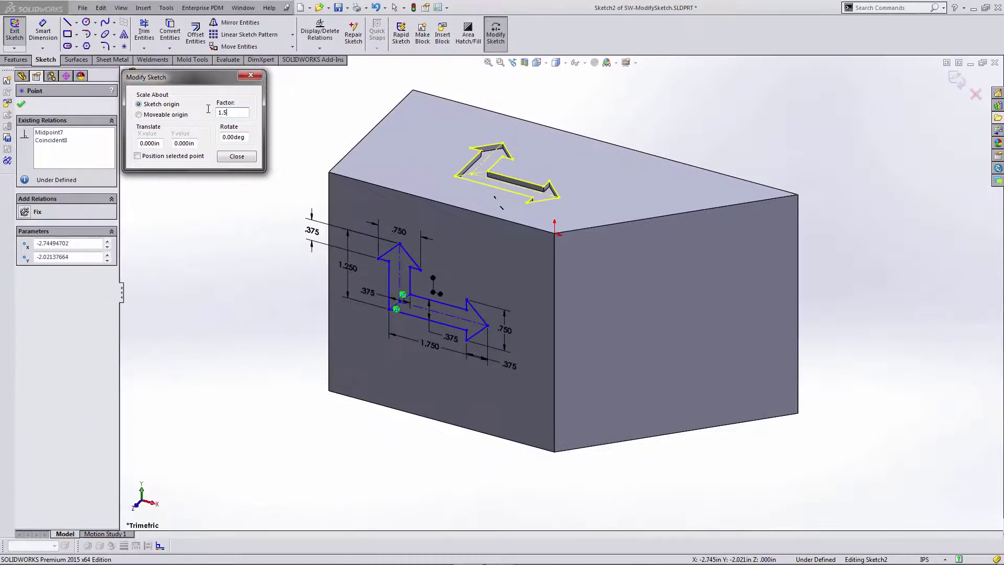
key("Return")
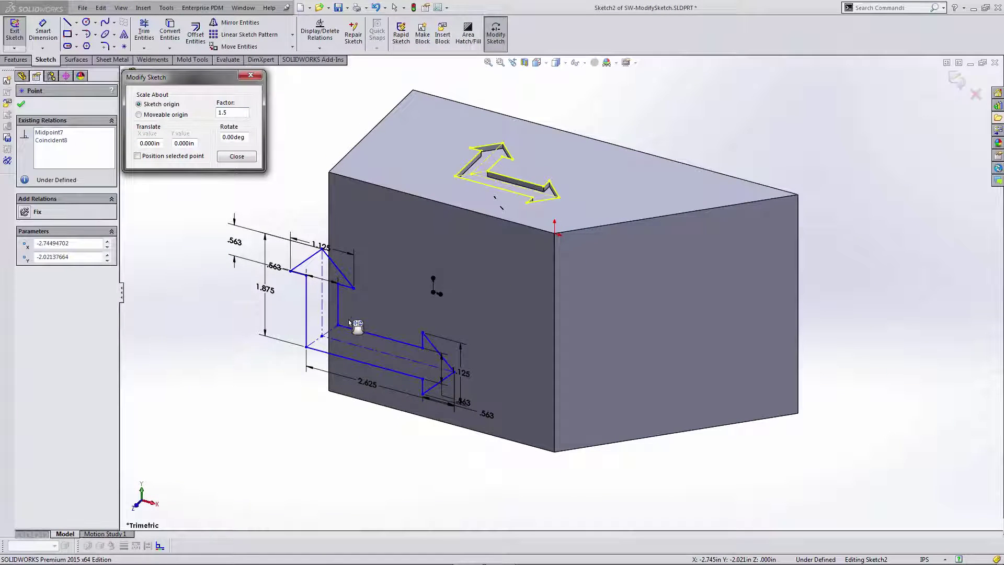
mouse_move(349, 321)
left_mouse_down()
mouse_move(398, 306)
mouse_move(417, 311)
mouse_move(396, 336)
mouse_move(398, 313)
mouse_move(419, 313)
mouse_move(408, 324)
mouse_move(409, 313)
left_mouse_up()
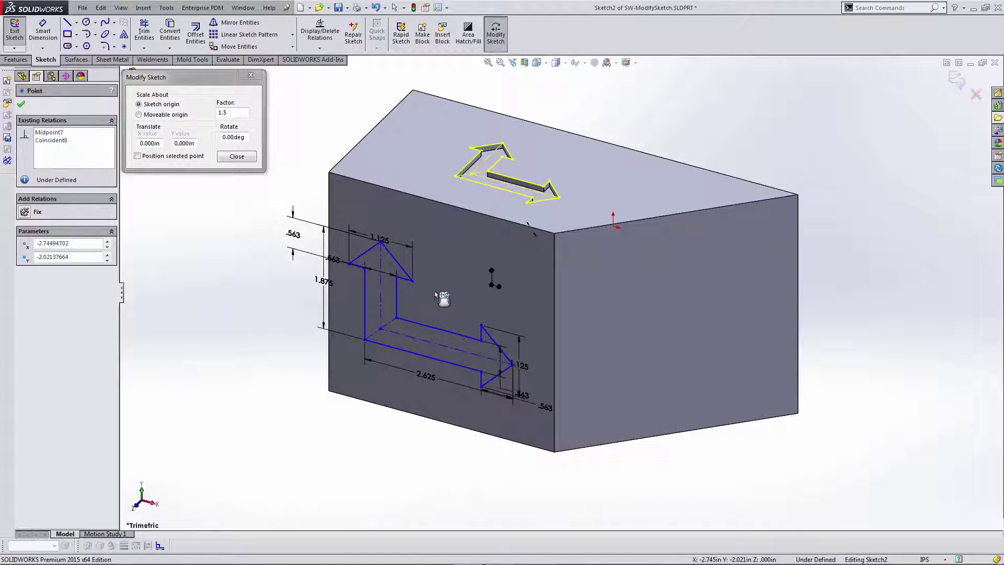
mouse_move(444, 292)
right_mouse_down()
mouse_move(469, 249)
mouse_move(494, 244)
mouse_move(443, 279)
mouse_move(448, 326)
mouse_move(475, 333)
mouse_move(506, 299)
mouse_move(533, 291)
mouse_move(513, 326)
mouse_move(446, 321)
mouse_move(426, 301)
mouse_move(425, 252)
mouse_move(473, 222)
right_mouse_up()
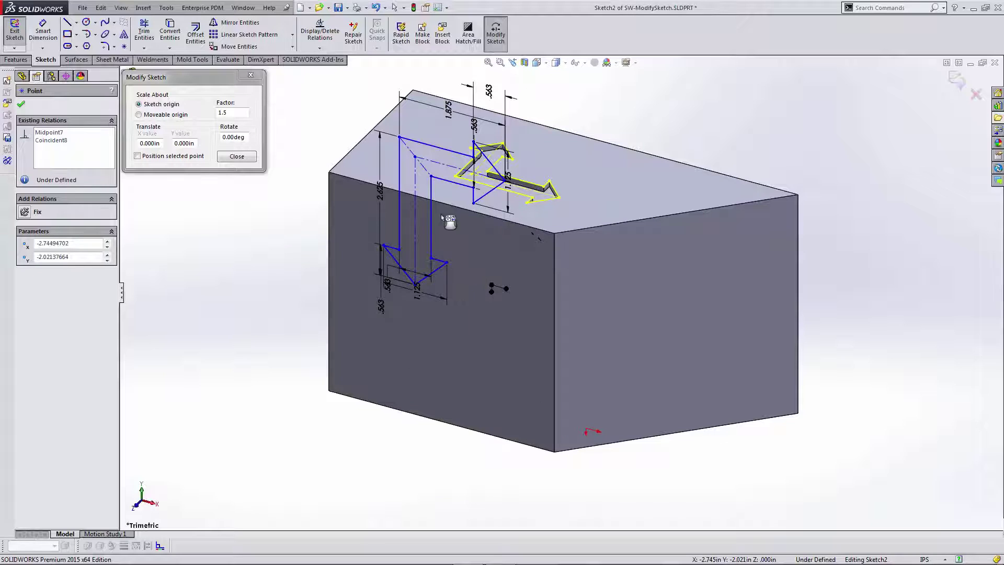
mouse_move(440, 205)
left_mouse_down()
mouse_move(433, 197)
mouse_move(410, 268)
mouse_move(394, 272)
left_mouse_up()
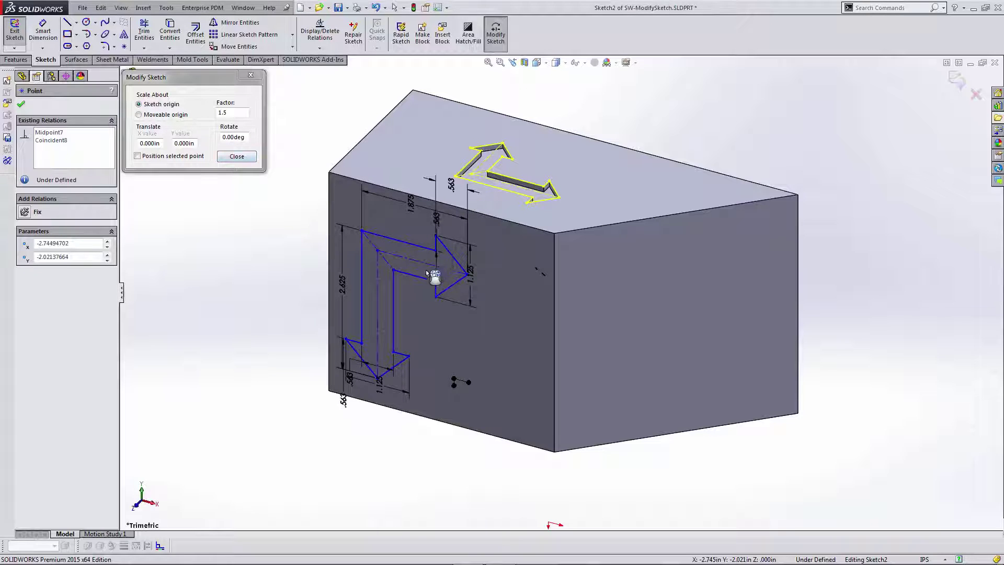
left_click(236, 156)
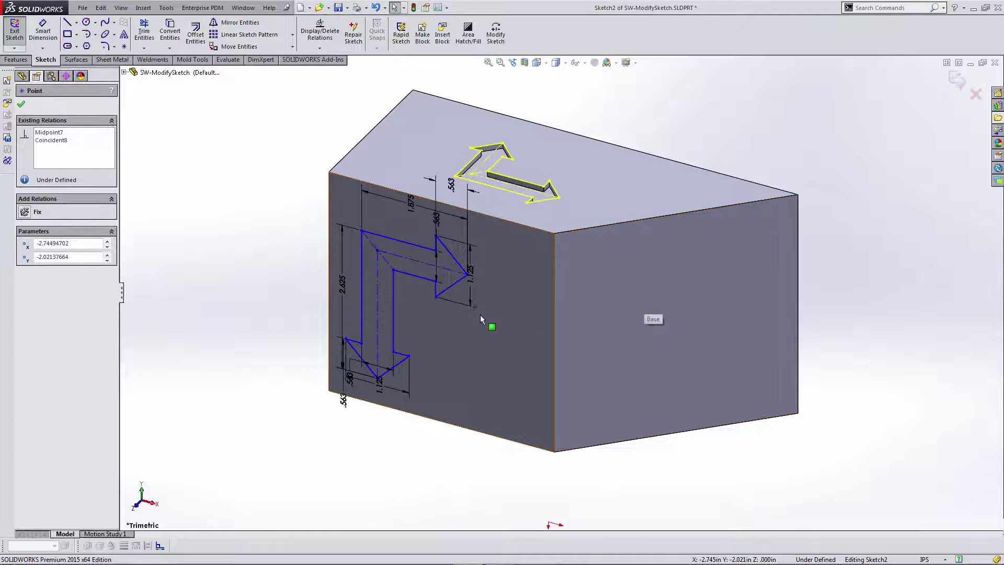
Exit Sketch2 and change its sketch colour to green.
left_click(956, 79)
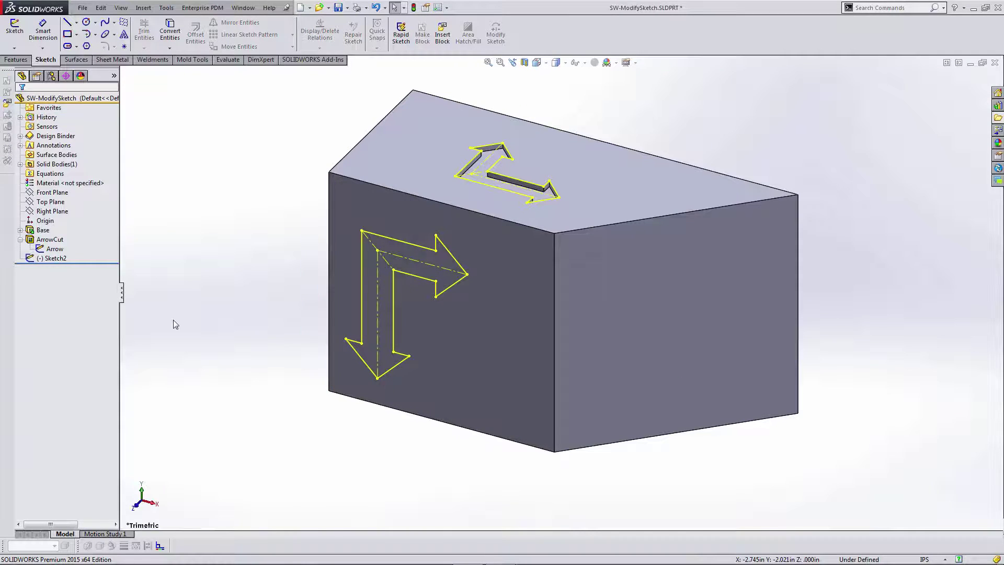
left_click(56, 258)
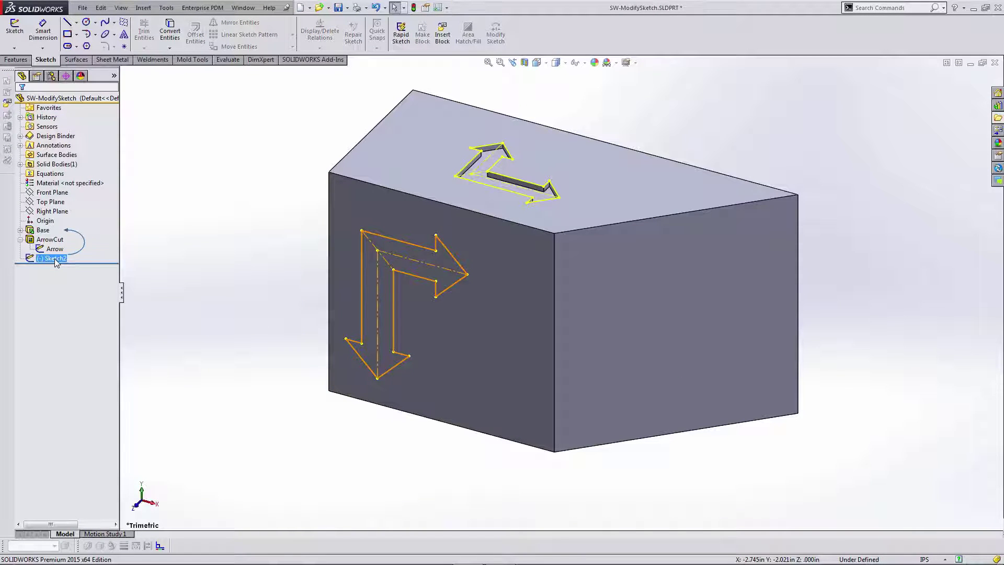
right_click(56, 260)
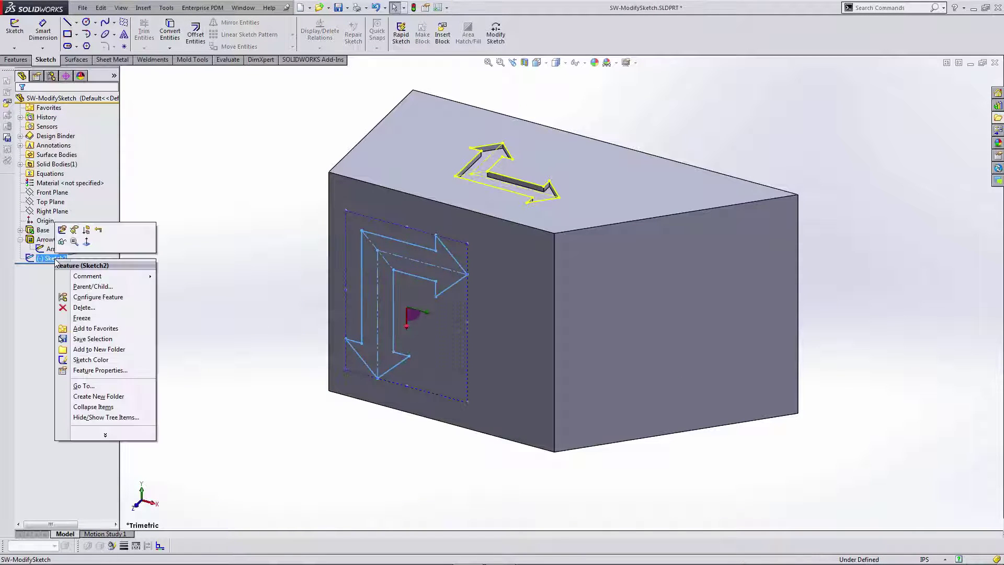
left_click(91, 359)
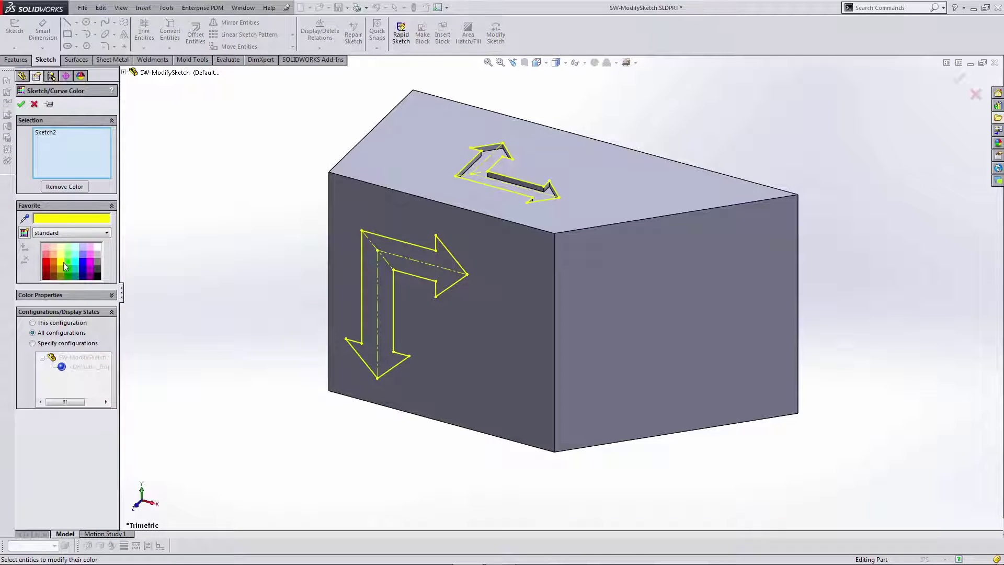
left_click(68, 262)
left_click(22, 104)
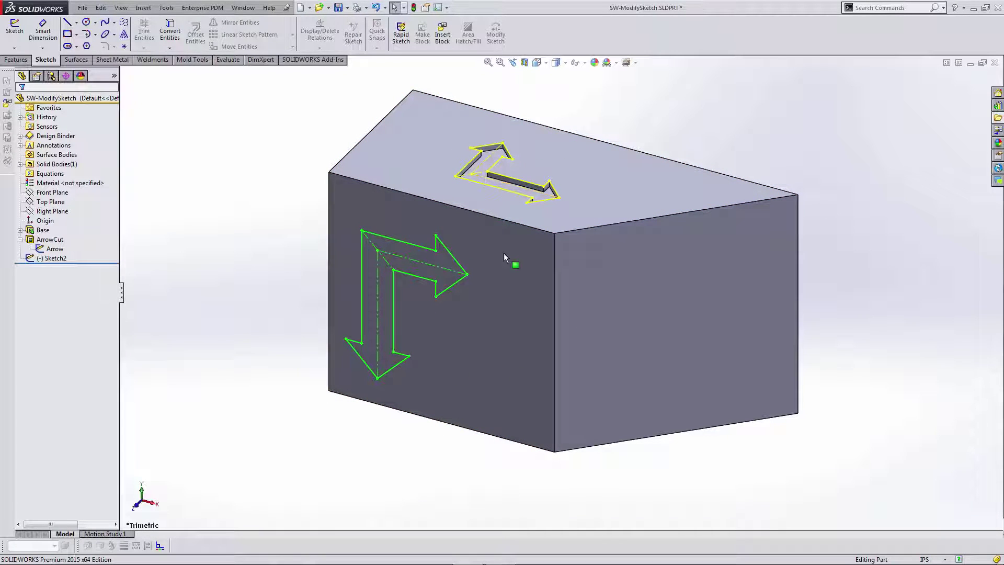
Paste the arrow onto the block's right side face as Sketch3 and open it for editing.
left_click(634, 296)
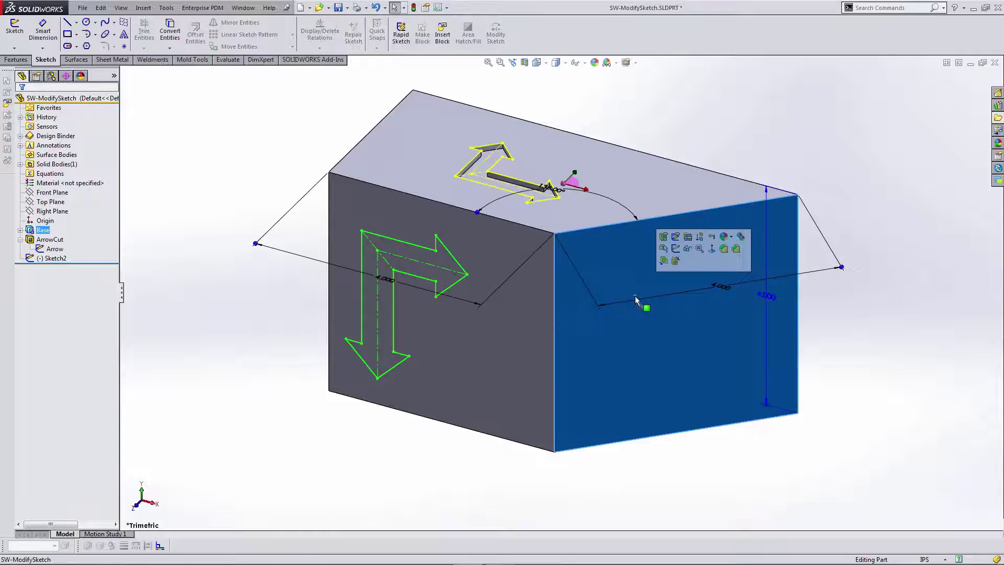
key("ctrl+v")
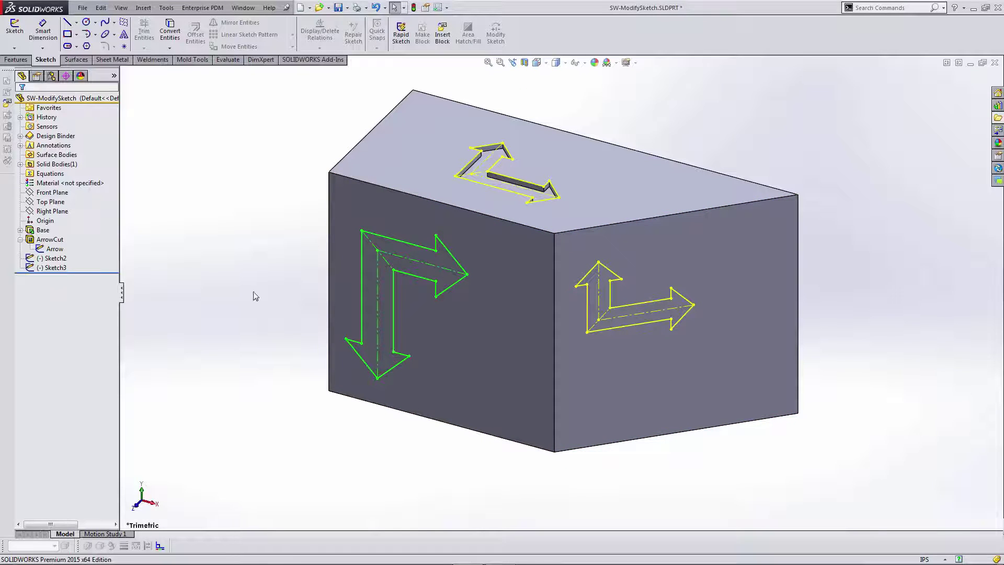
left_click(623, 304)
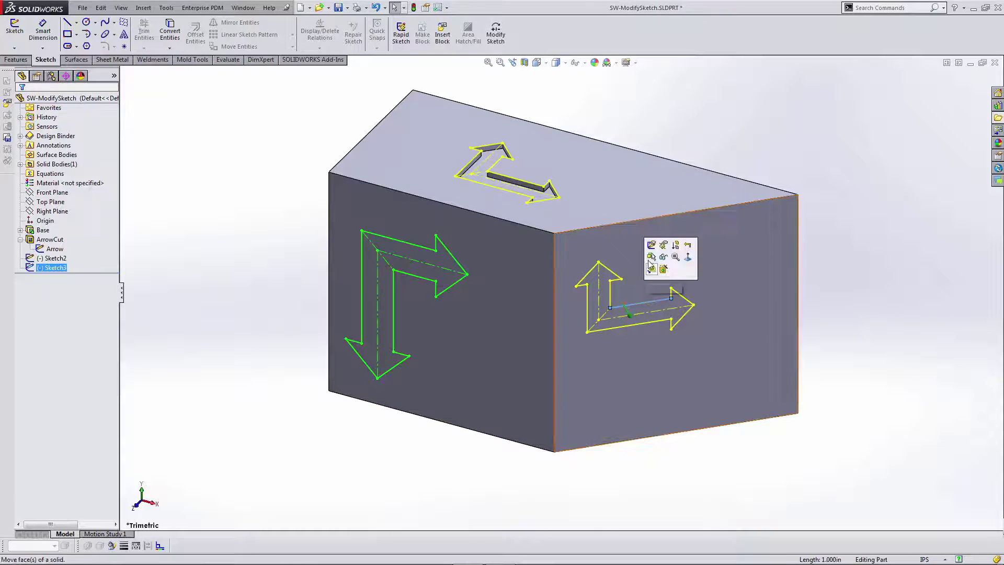
left_click(649, 258)
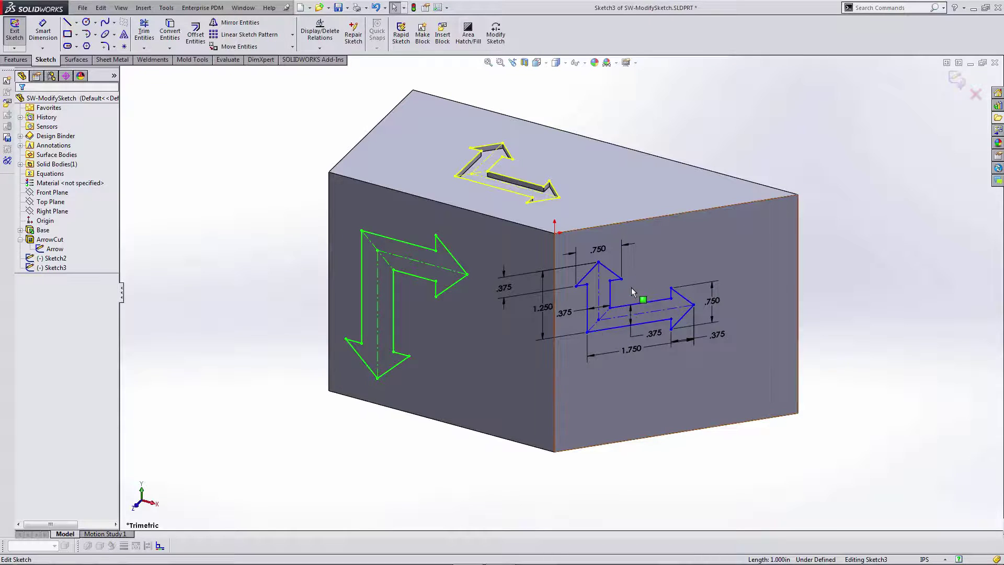
left_click(166, 8)
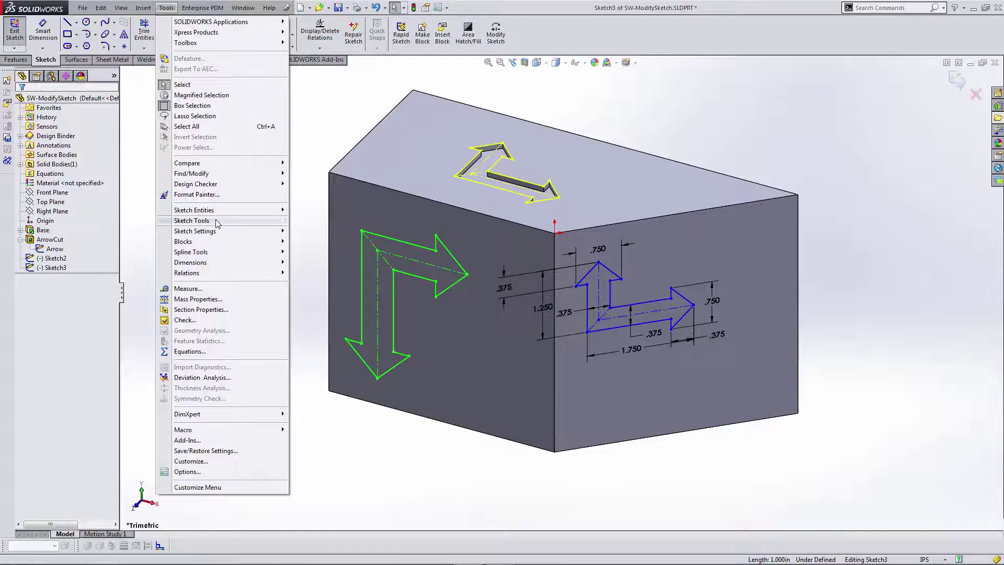
In Modify Sketch, mirror the side-face arrow so its head points left and move it lower right.
mouse_move(217, 222)
left_click(321, 487)
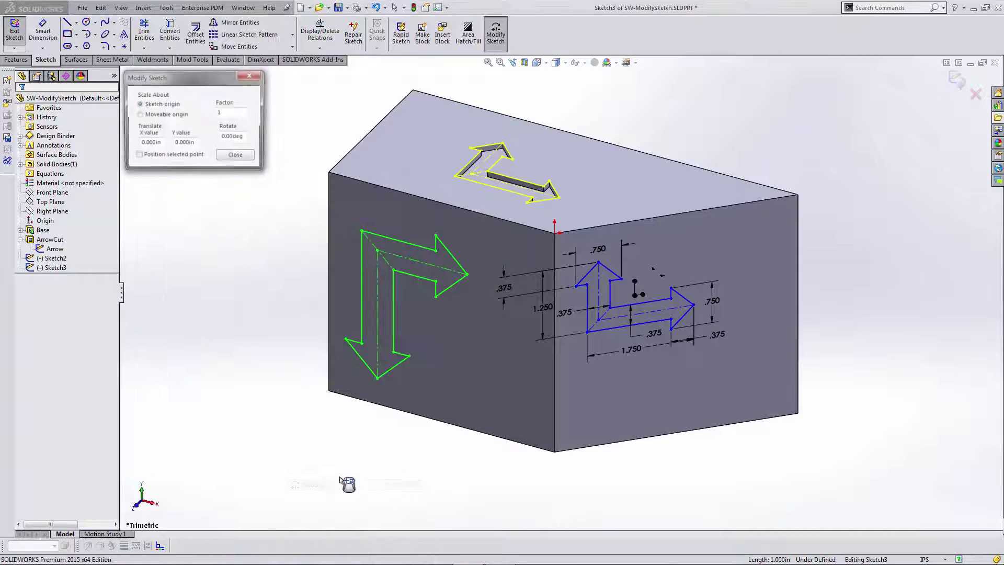
mouse_move(631, 304)
left_mouse_down()
mouse_move(673, 350)
mouse_move(675, 312)
mouse_move(639, 331)
left_mouse_up()
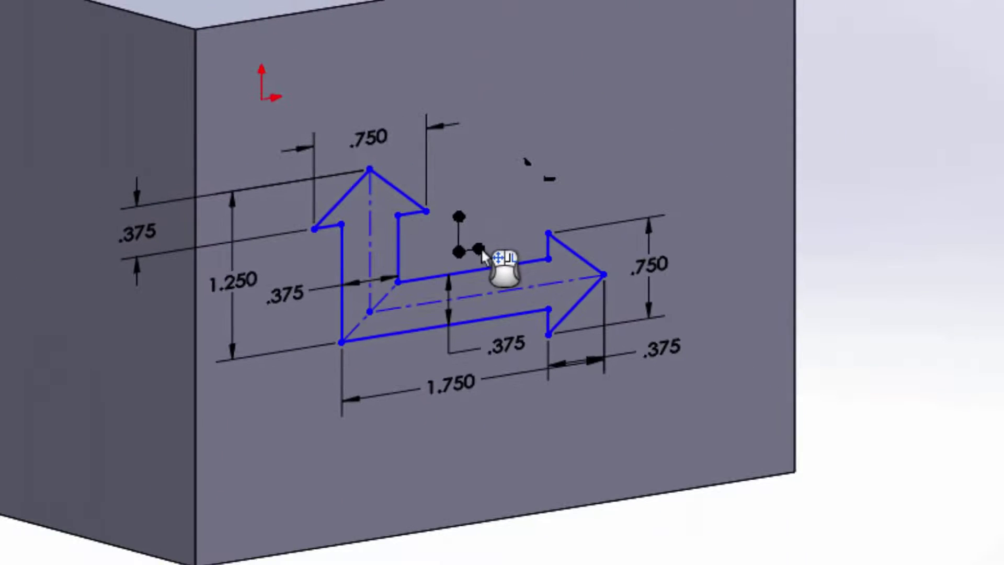
left_click(480, 250)
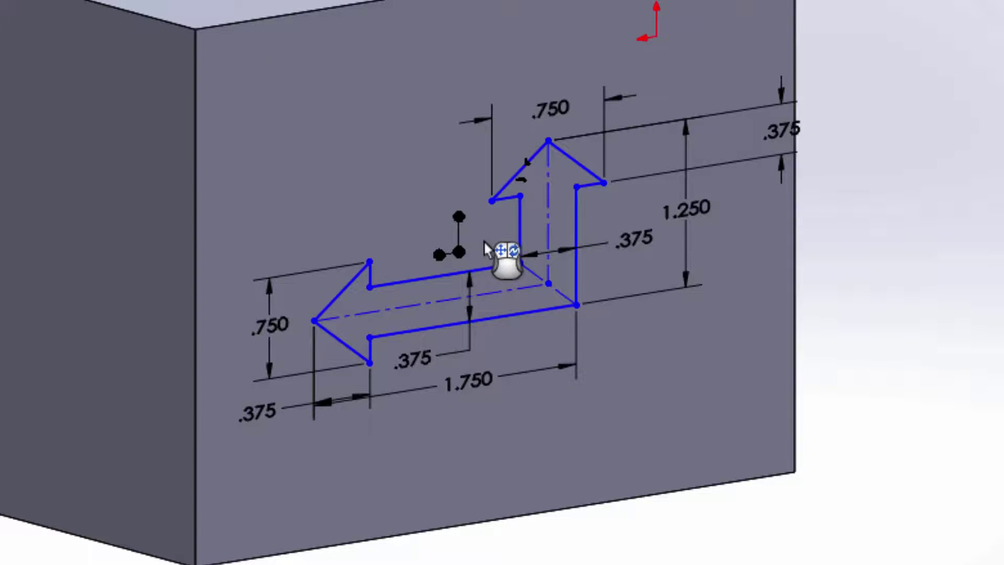
right_click(454, 212)
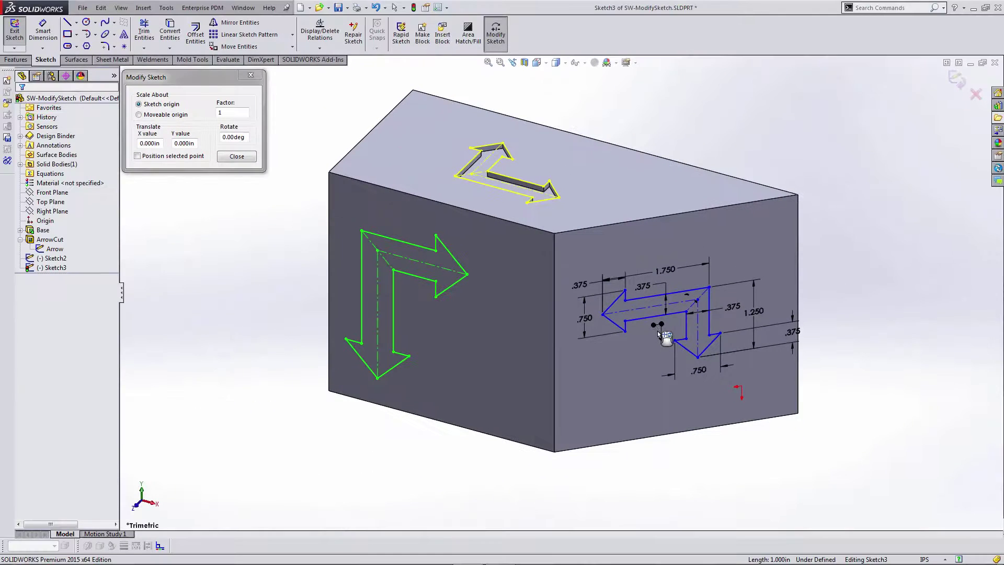
right_click(661, 338)
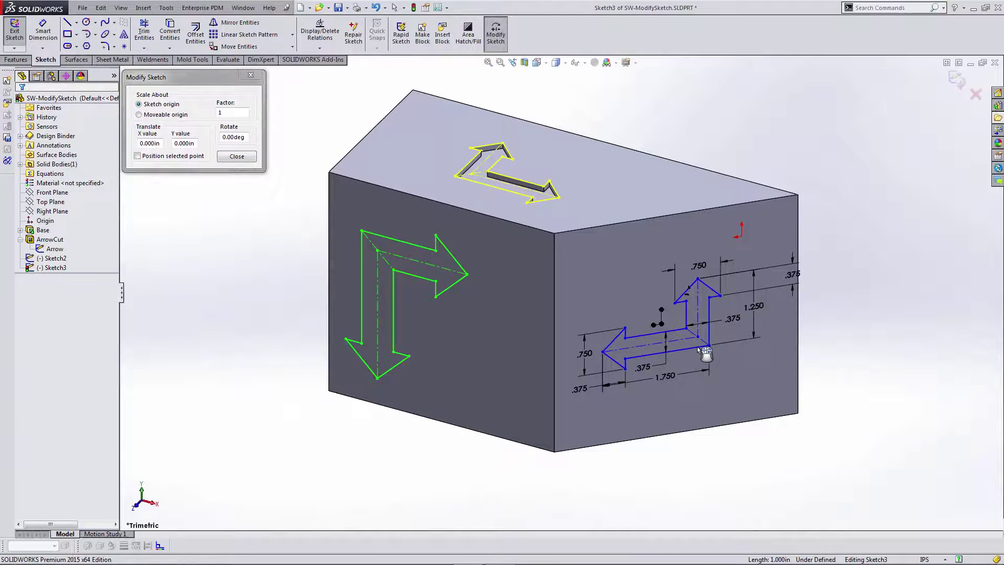
mouse_move(699, 350)
left_mouse_down()
mouse_move(747, 303)
mouse_move(762, 304)
mouse_move(765, 388)
left_mouse_up()
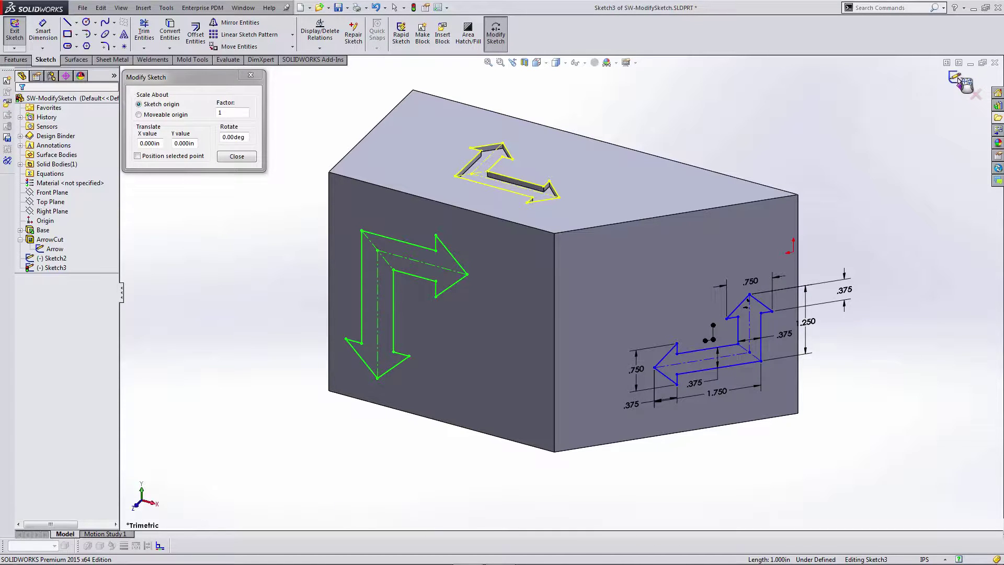
left_click(236, 157)
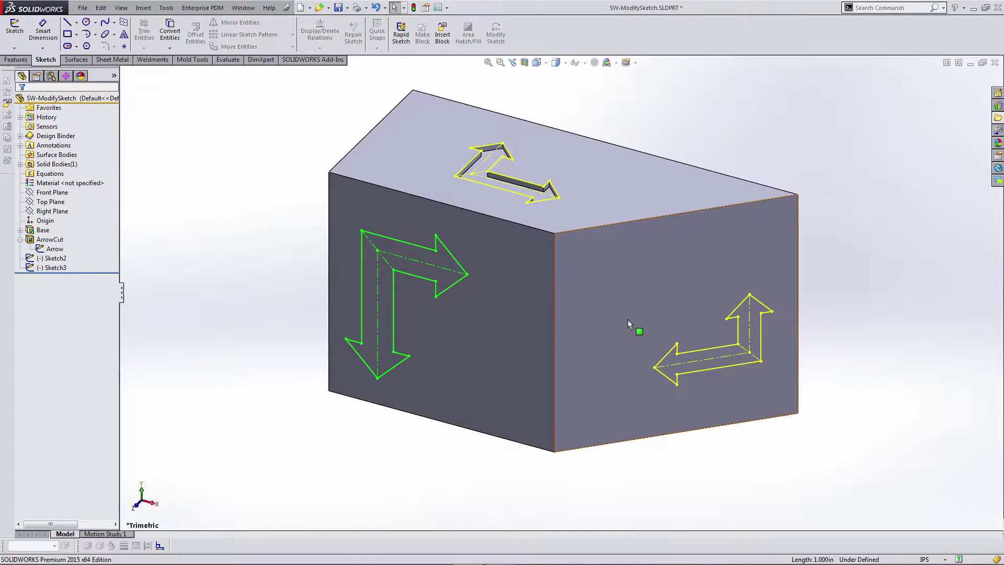